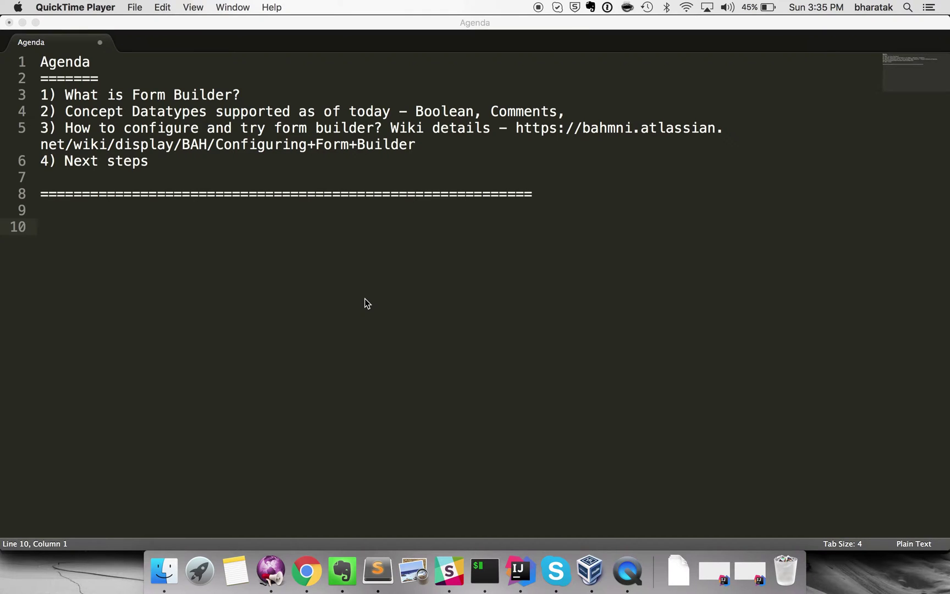
In Chrome, open Bahmni's Form Builder through the Implementer Interface.
{"action": "key", "text": "super+Tab"}
{"action": "key", "text": "super+Tab"}
{"action": "key", "text": "super+Tab"}
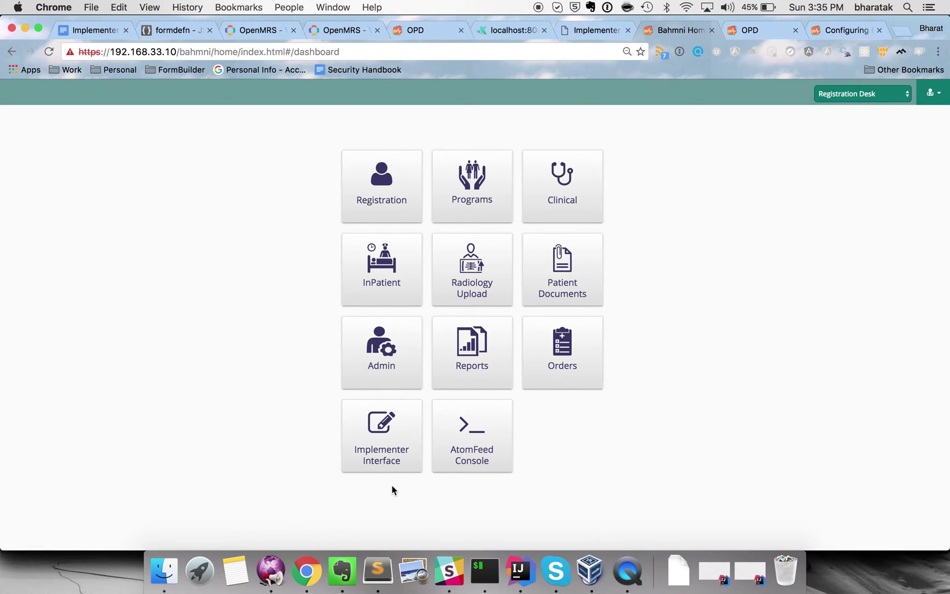
{"action": "left_click", "coordinate": [404, 444]}
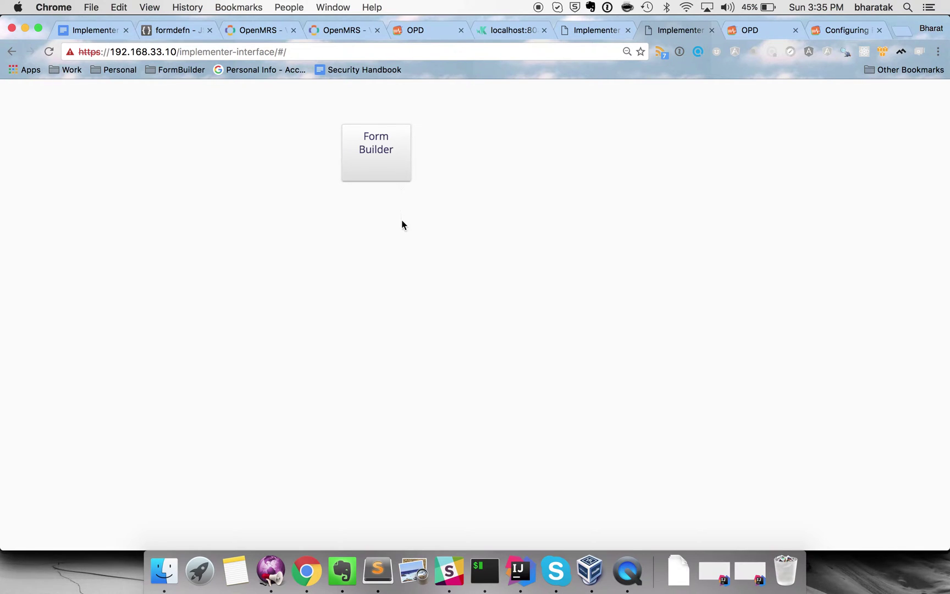
{"action": "left_click", "coordinate": [387, 167]}
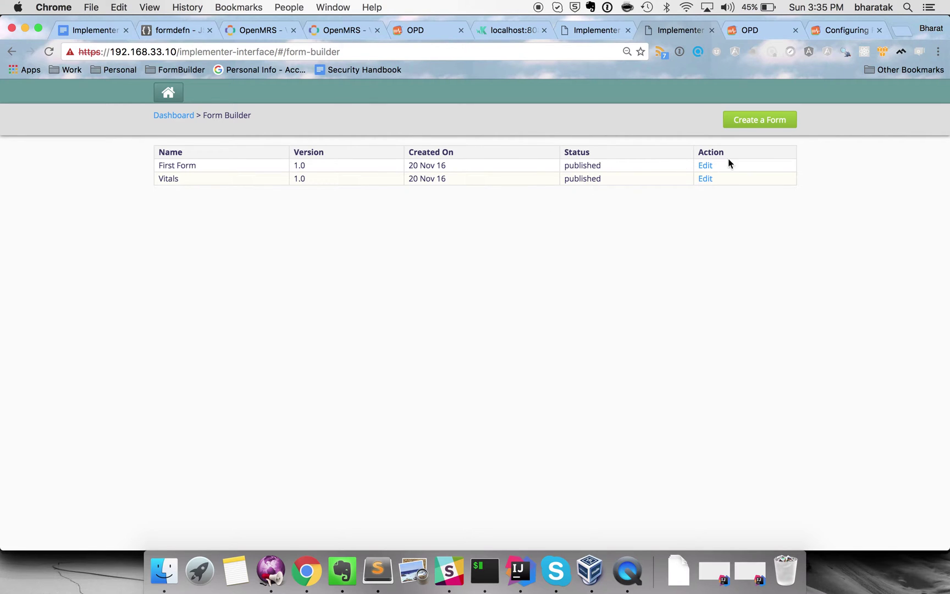
Create a new form named 'Vitals2' and drop an Obs control into its first row.
{"action": "left_click", "coordinate": [762, 122]}
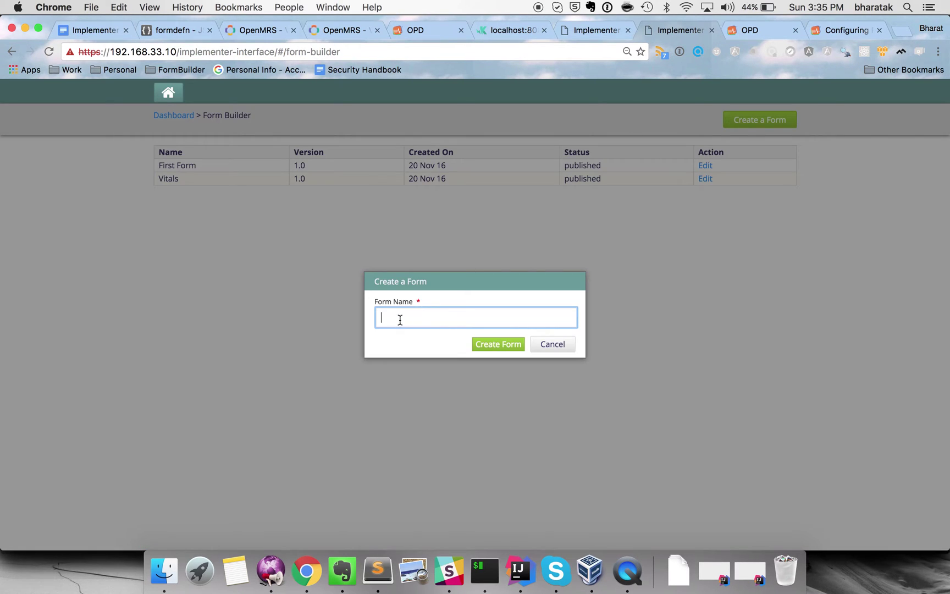
{"action": "type", "text": "Vitals2"}
{"action": "left_click", "coordinate": [498, 345]}
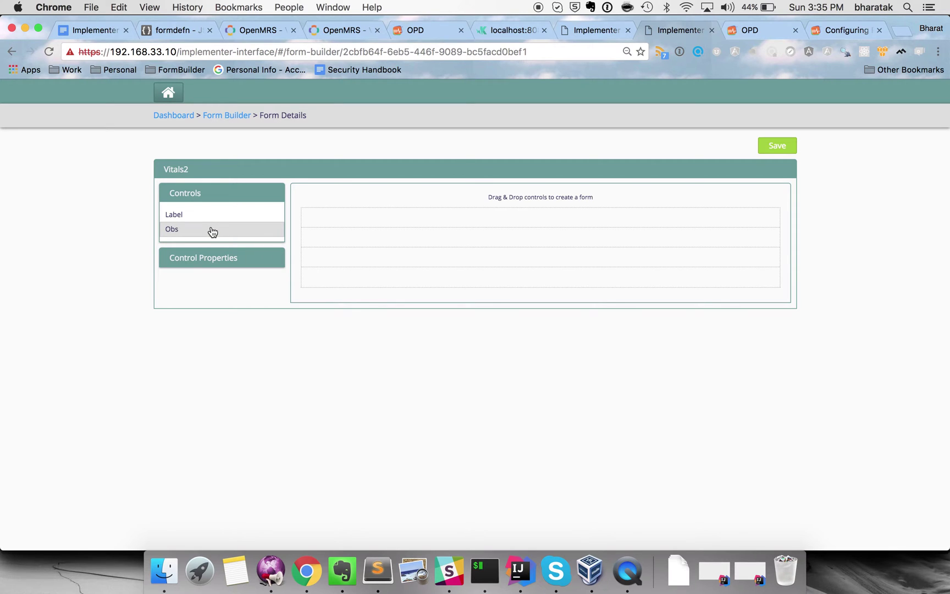
{"action": "left_click_drag", "start_coordinate": [213, 231], "coordinate": [352, 213]}
Bind the first-row Obs control to the Systolic concept by searching 'Systol', then try its numeric input.
{"action": "left_click", "coordinate": [332, 213]}
{"action": "type", "text": "Systol"}
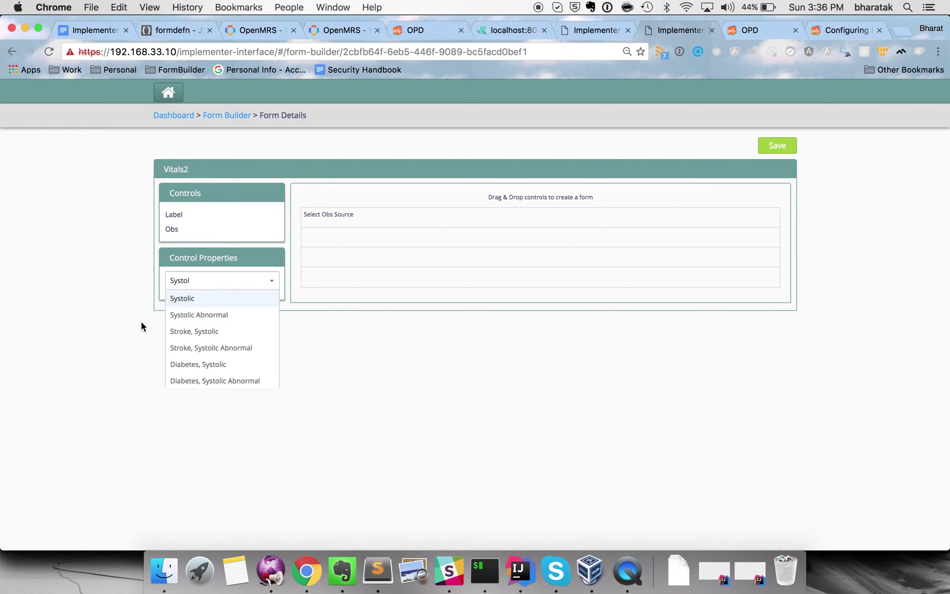
{"action": "left_click", "coordinate": [182, 299]}
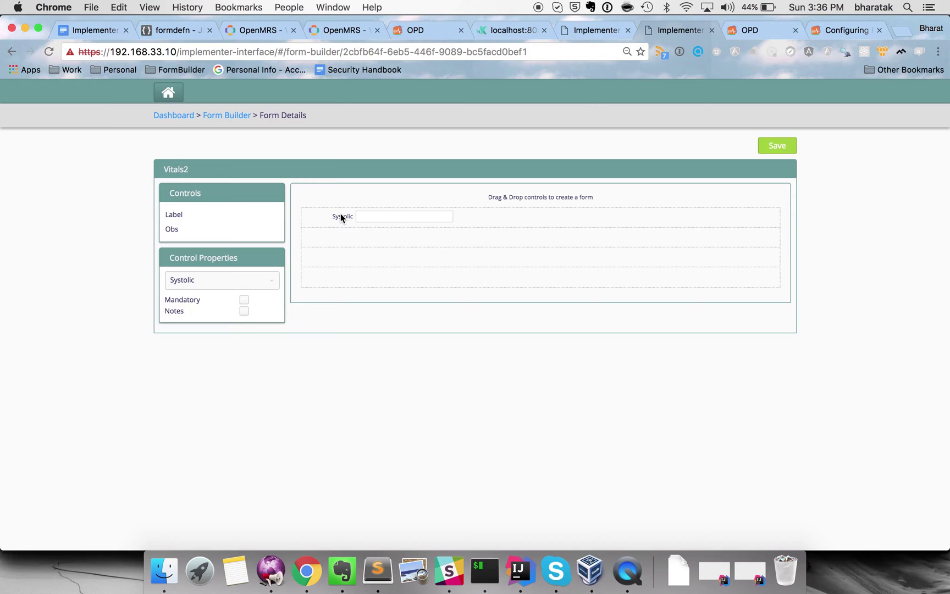
{"action": "left_click", "coordinate": [376, 220]}
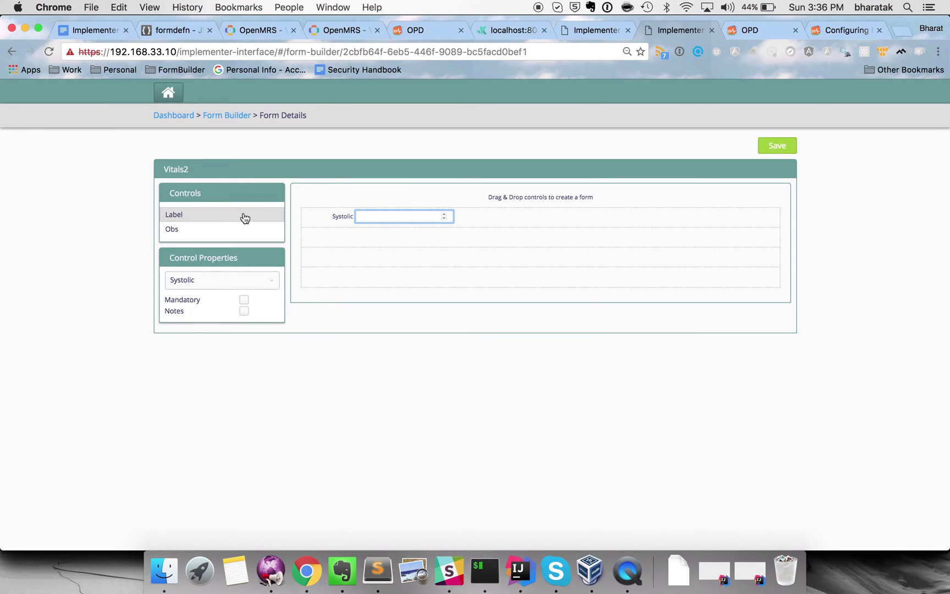
Add a mandatory Smoking History Yes/No field in row two, then drop a third Obs control.
{"action": "left_click_drag", "start_coordinate": [220, 231], "coordinate": [371, 247]}
{"action": "left_click", "coordinate": [314, 233]}
{"action": "left_click", "coordinate": [257, 283]}
{"action": "type", "text": "Smoking"}
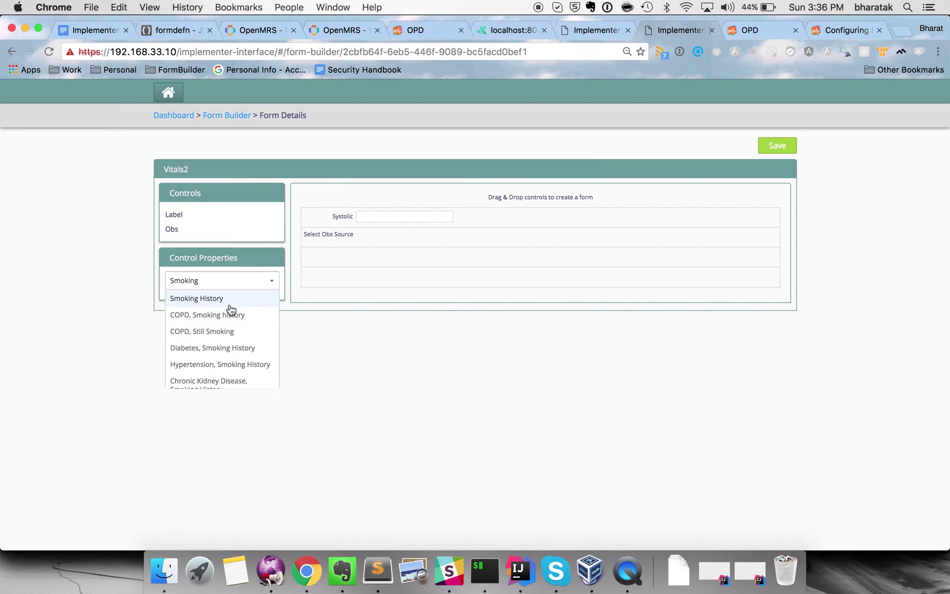
{"action": "left_click", "coordinate": [231, 309]}
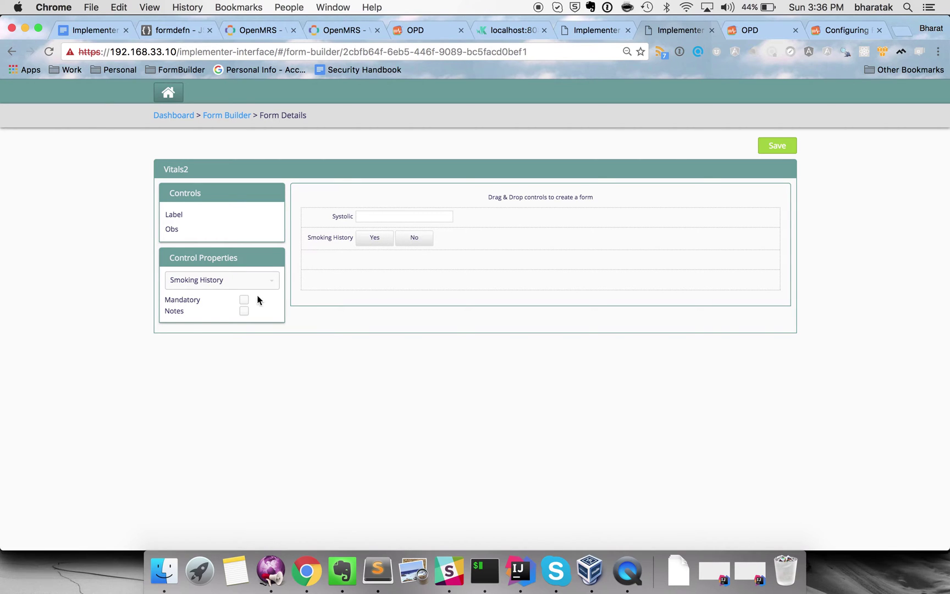
{"action": "left_click", "coordinate": [244, 300]}
{"action": "left_click", "coordinate": [234, 236]}
{"action": "left_click_drag", "start_coordinate": [235, 237], "coordinate": [348, 261]}
Bind the third Obs to Chief Complaint Notes with notes enabled, and add a Label in row four.
{"action": "left_click", "coordinate": [202, 279]}
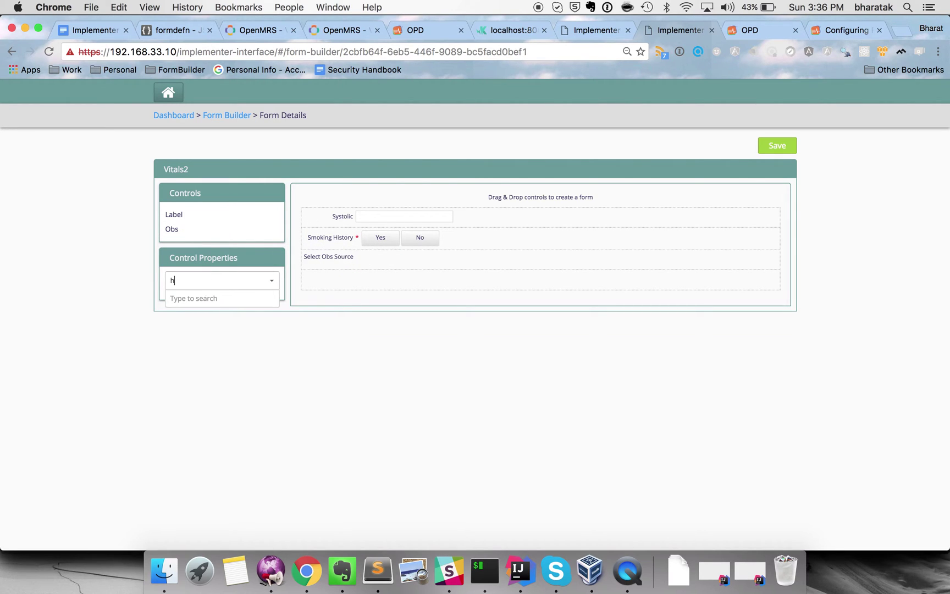
{"action": "type", "text": "Chief "}
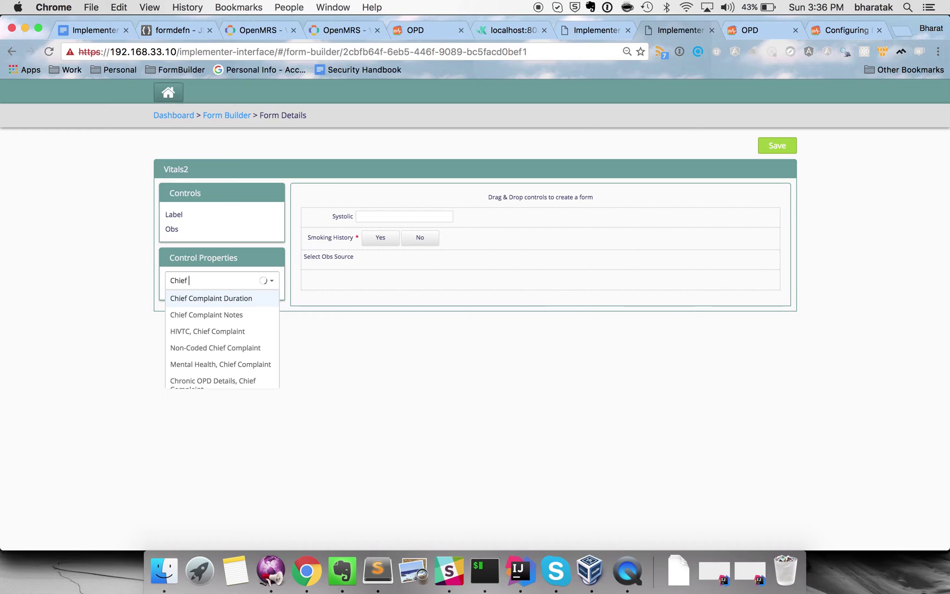
{"action": "type", "text": "Comp"}
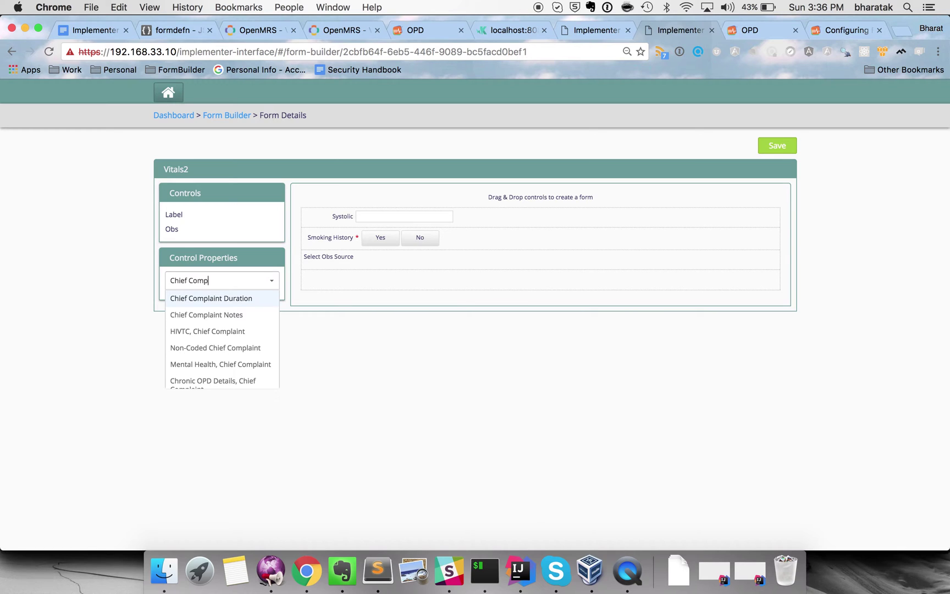
{"action": "left_click", "coordinate": [220, 315]}
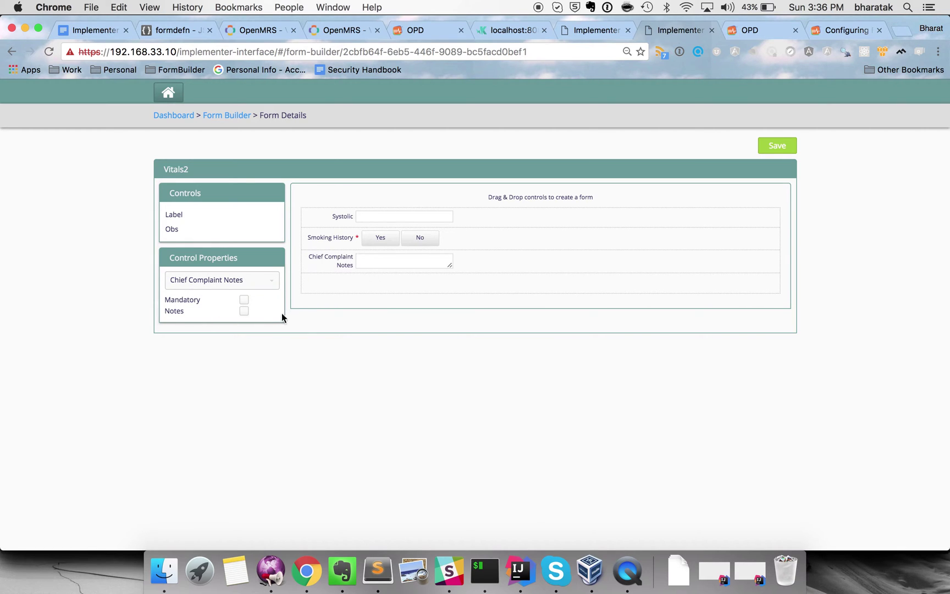
{"action": "left_click", "coordinate": [243, 312]}
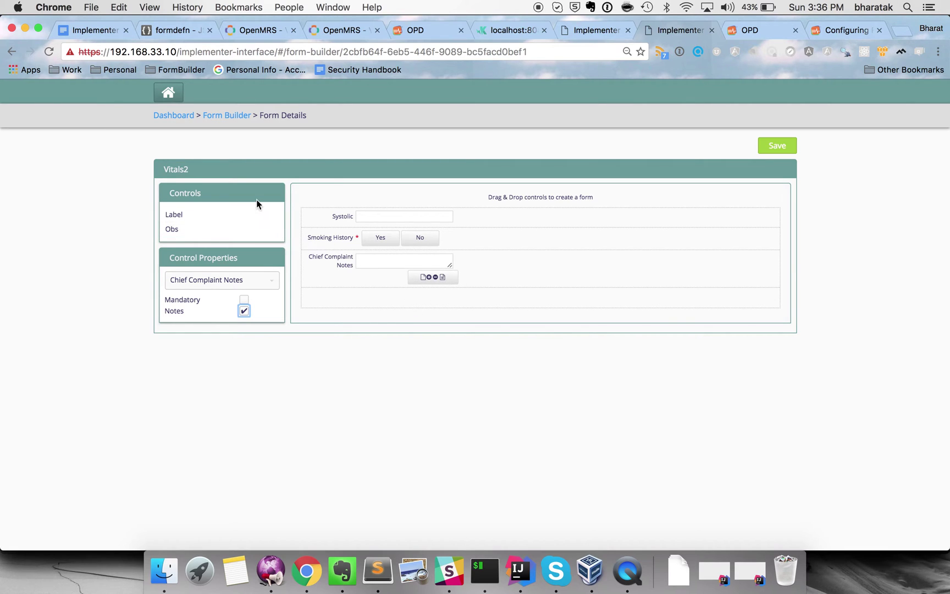
{"action": "mouse_move", "coordinate": [250, 219]}
{"action": "left_mouse_down"}
{"action": "mouse_move", "coordinate": [384, 310]}
{"action": "mouse_move", "coordinate": [386, 300]}
{"action": "left_mouse_up"}
{"action": "left_click", "coordinate": [345, 293]}
Set the label text to 'Notes to the doctor or clinician.' and save the Vitals2 form.
{"action": "double_click", "coordinate": [342, 294]}
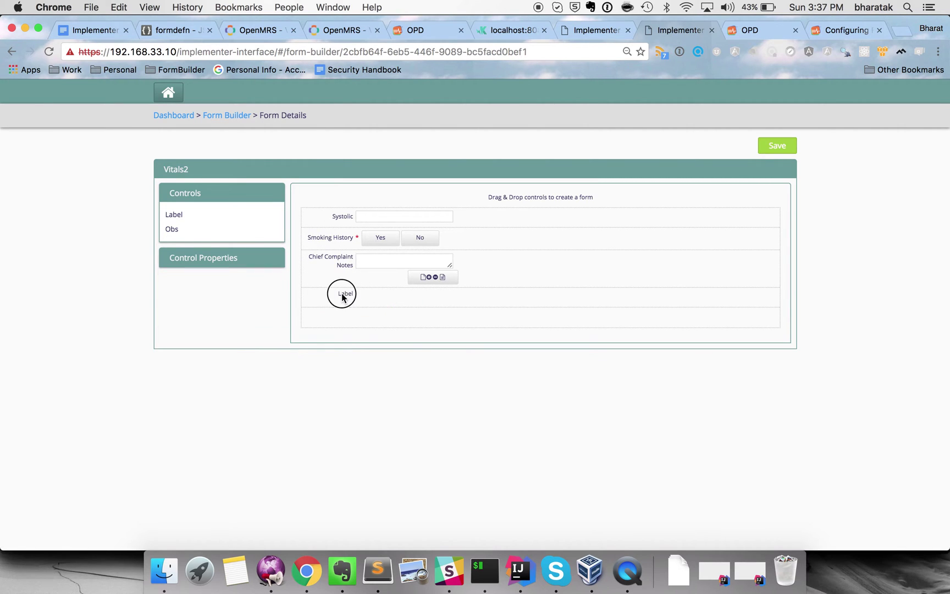
{"action": "type", "text": "Notes to the do"}
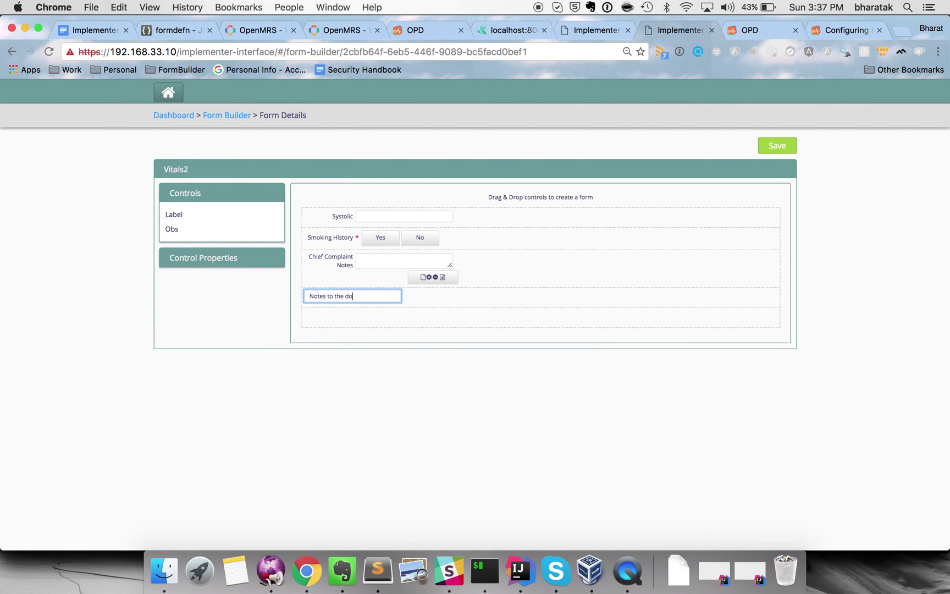
{"action": "type", "text": "ctor or clinician."}
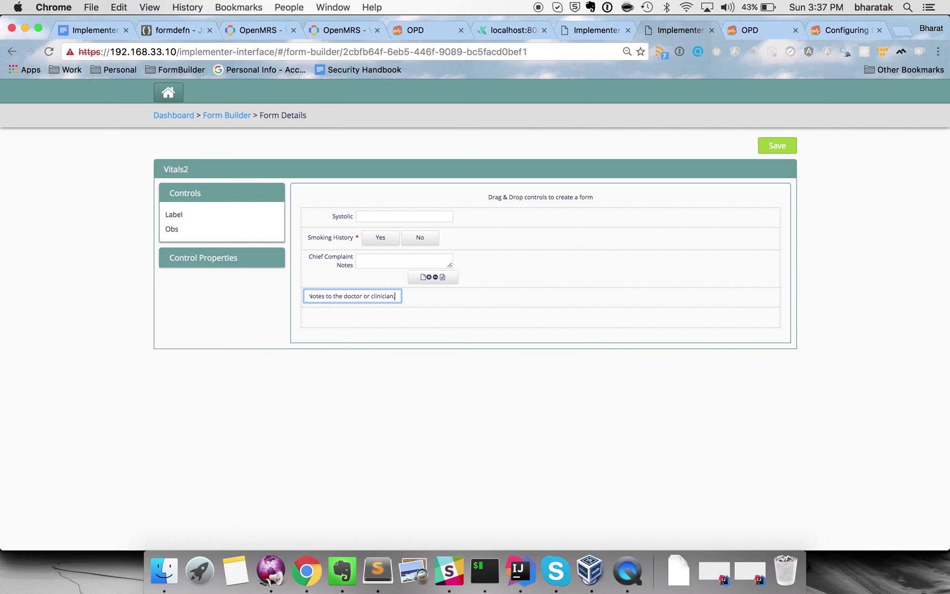
{"action": "left_click", "coordinate": [780, 149]}
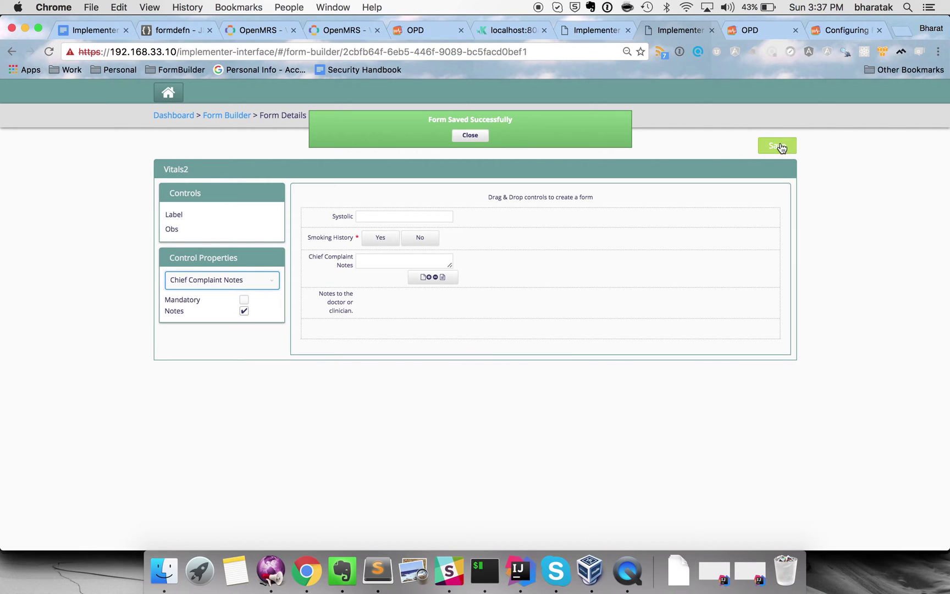
{"action": "left_click", "coordinate": [479, 136]}
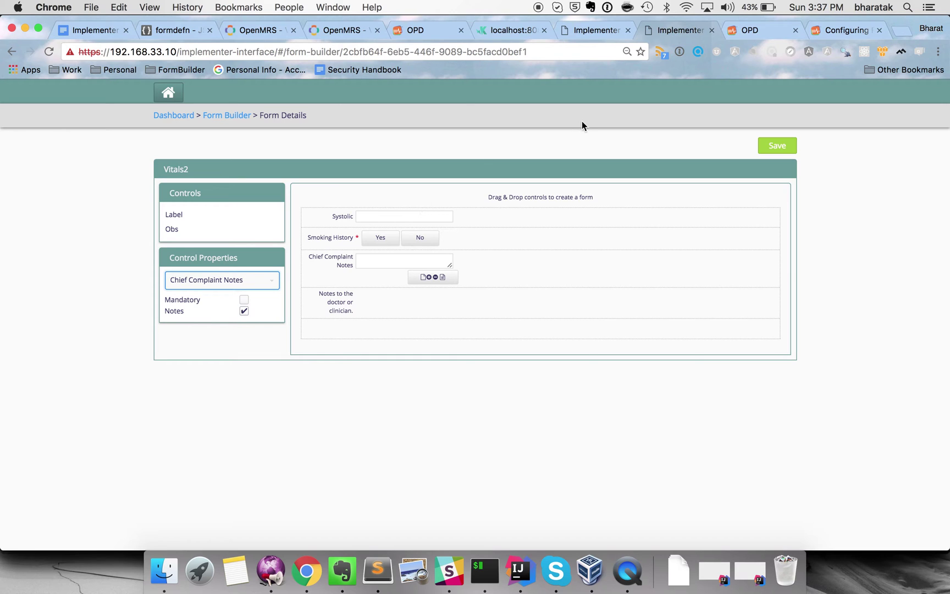
{"action": "left_click", "coordinate": [748, 30]}
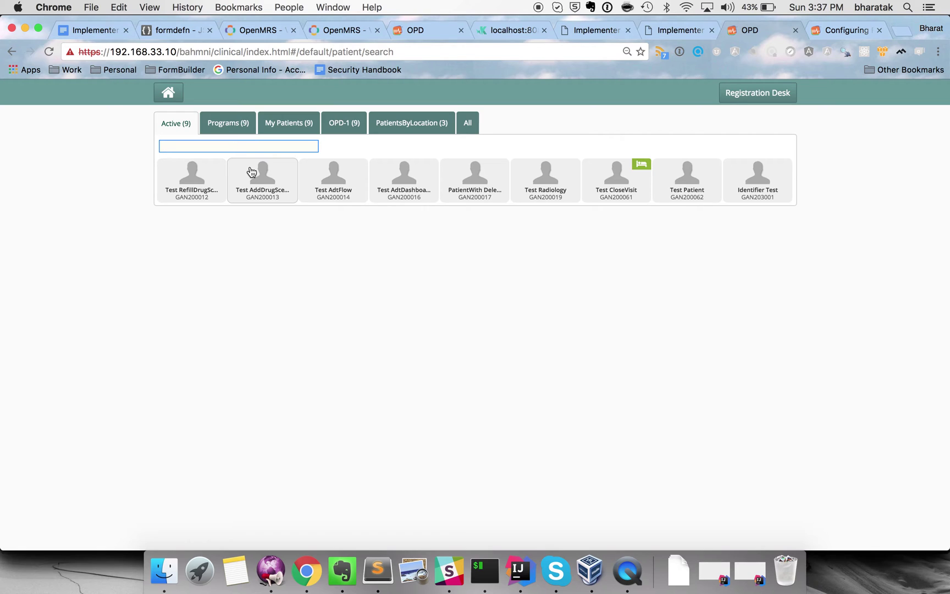
Open the first test patient's consultation Observation Forms, collapse Vitals and expand Vitals2.
{"action": "left_click", "coordinate": [192, 178]}
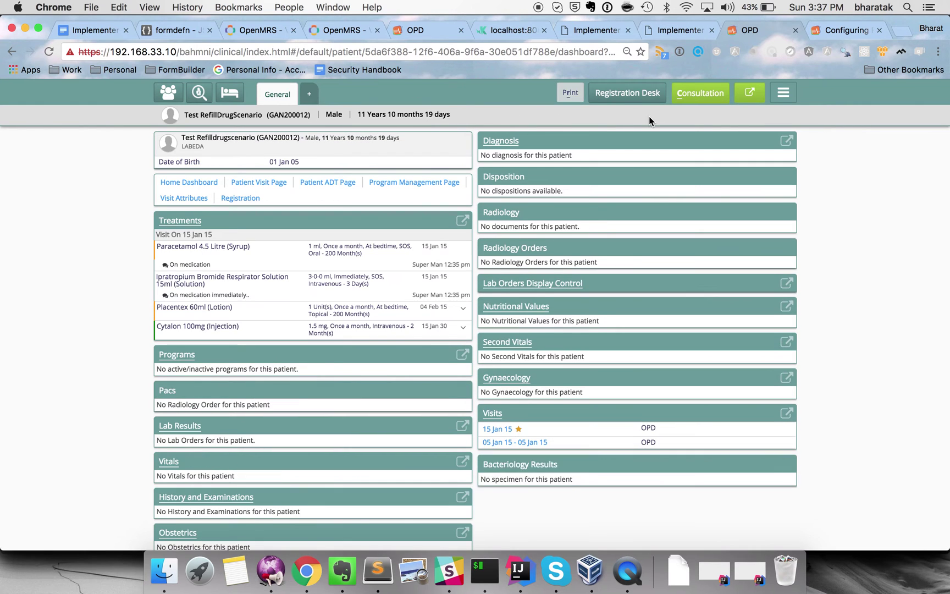
{"action": "left_click", "coordinate": [701, 97]}
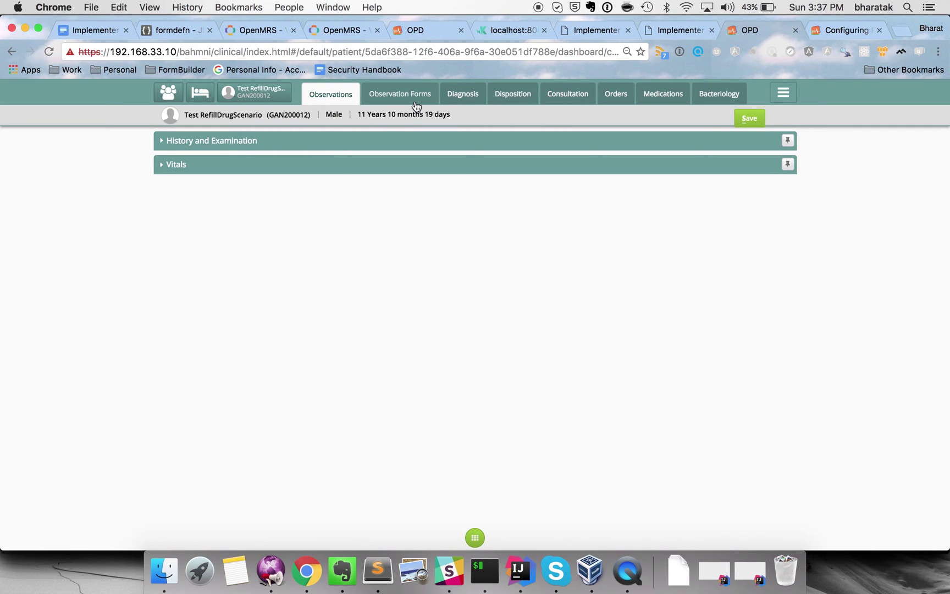
{"action": "left_click", "coordinate": [415, 100]}
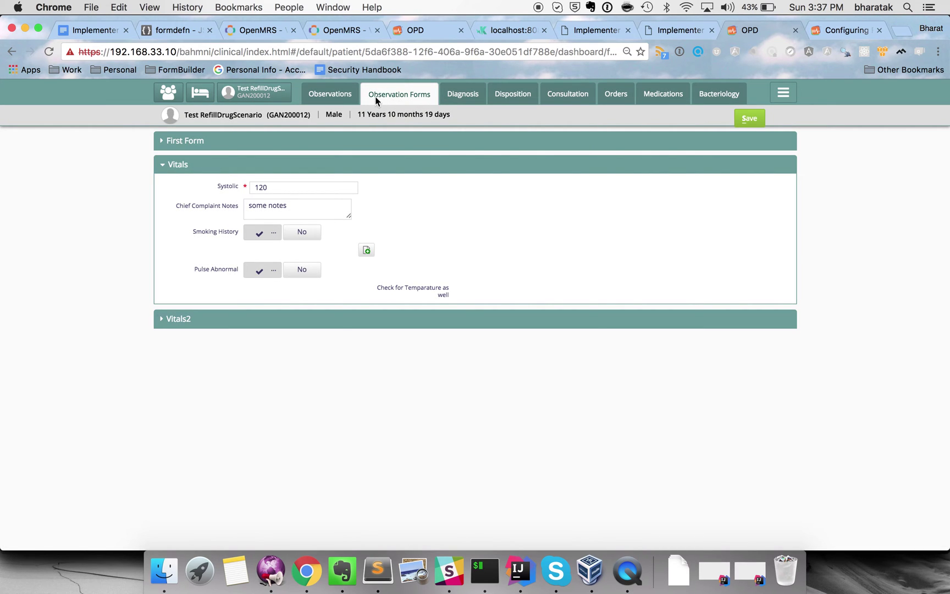
{"action": "left_click", "coordinate": [350, 163]}
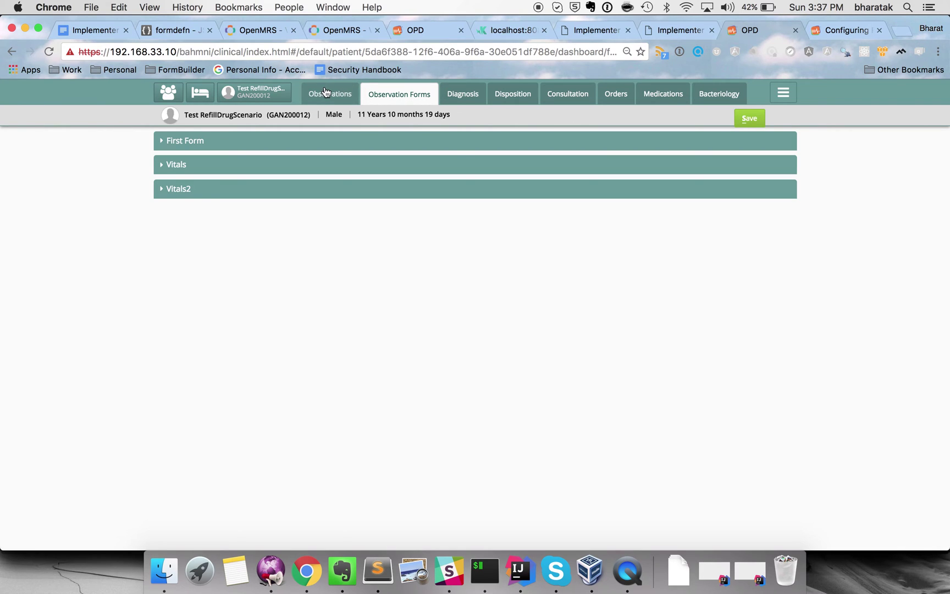
{"action": "left_click", "coordinate": [287, 189]}
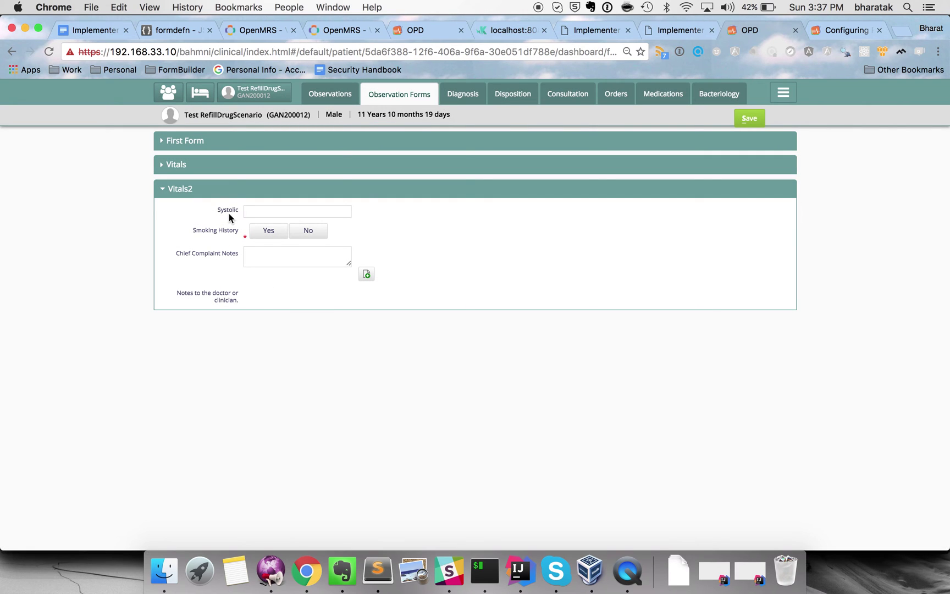
Enter Systolic 120, chief complaint notes 'some chief complaints', and Smoking History Yes.
{"action": "left_click", "coordinate": [248, 211]}
{"action": "type", "text": "120"}
{"action": "left_click", "coordinate": [286, 250]}
{"action": "type", "text": "some file"}
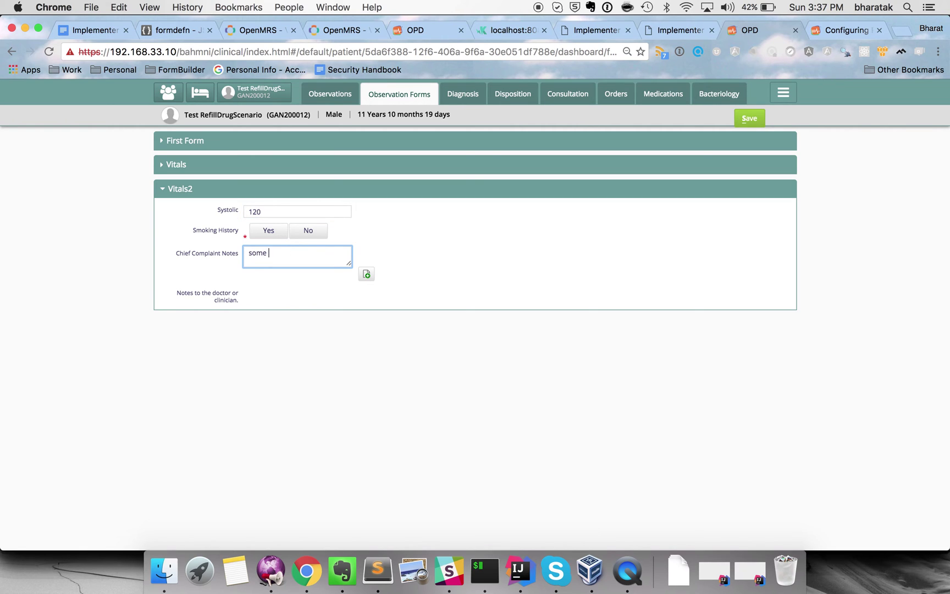
{"action": "key", "text": "BackSpace"}
{"action": "key", "text": "BackSpace"}
{"action": "key", "text": "BackSpace"}
{"action": "key", "text": "BackSpace"}
{"action": "type", "text": "chief complaints"}
{"action": "left_click", "coordinate": [269, 236]}
Add the note 'add some additiionals notes' and save the consultation, reselecting Smoking History Yes after the error.
{"action": "left_click", "coordinate": [366, 274]}
{"action": "left_click", "coordinate": [229, 277]}
{"action": "type", "text": "add som"}
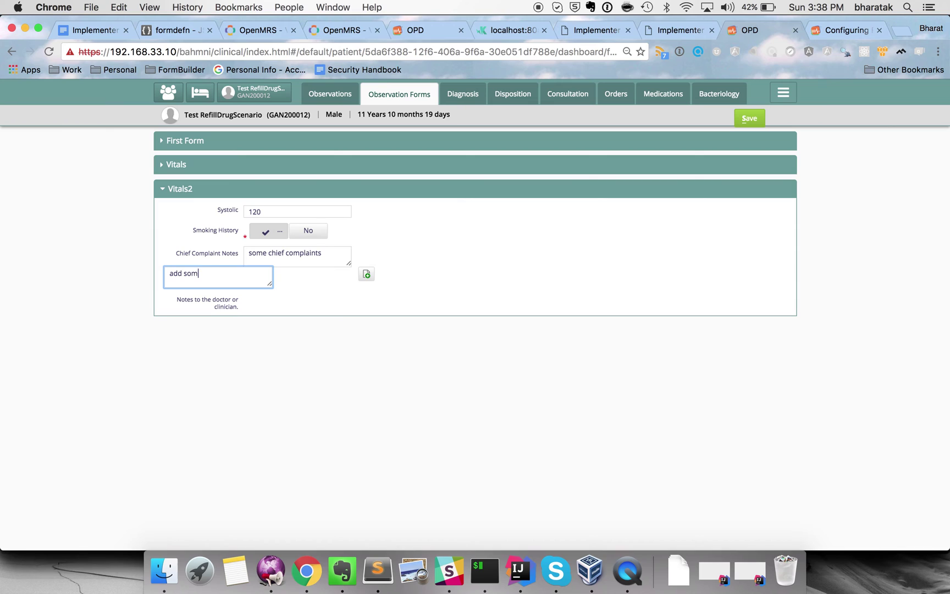
{"action": "type", "text": "e additiionals notes"}
{"action": "left_click", "coordinate": [269, 231]}
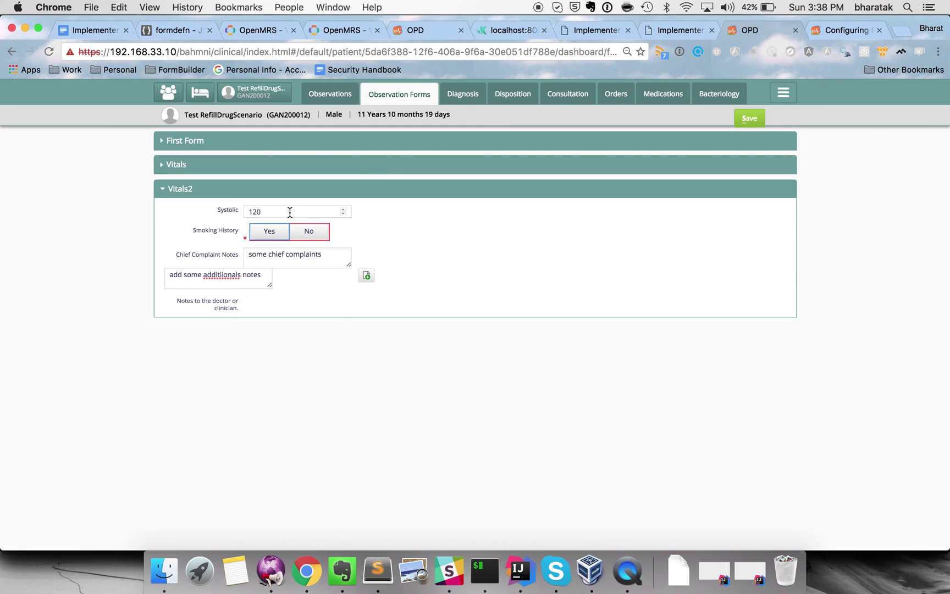
{"action": "left_click", "coordinate": [751, 119]}
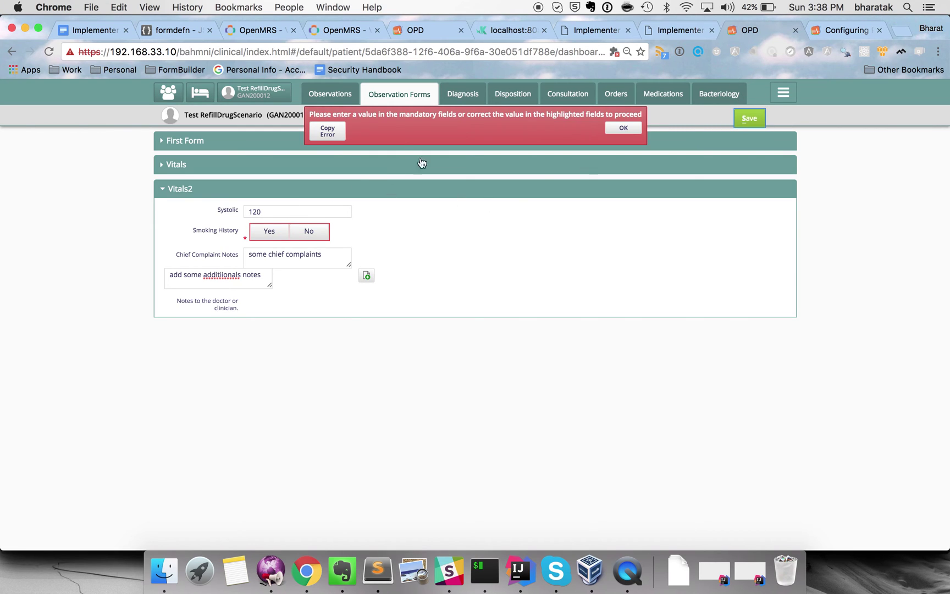
{"action": "left_click", "coordinate": [624, 130]}
{"action": "left_click", "coordinate": [270, 231]}
{"action": "left_click", "coordinate": [751, 119]}
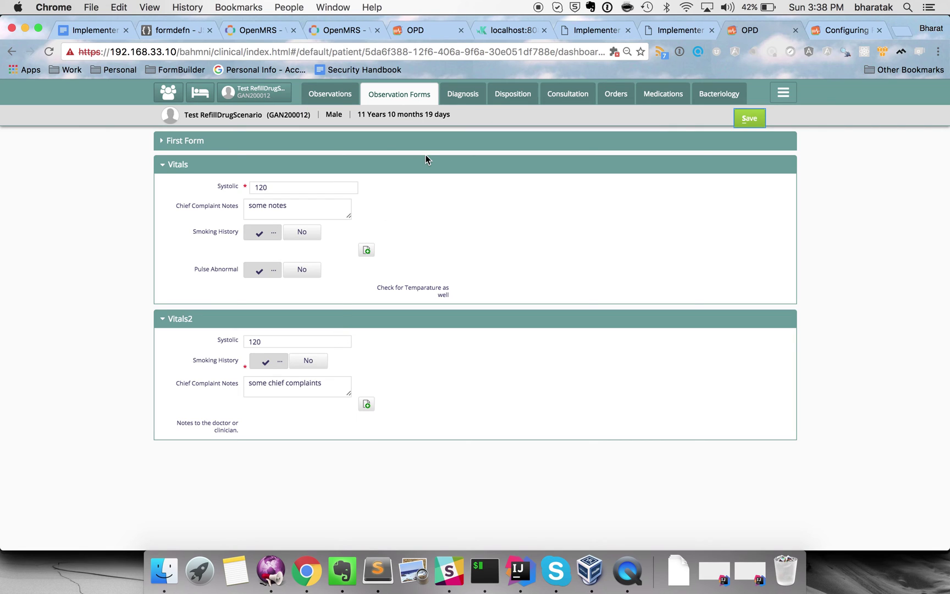
In Sublime Text's Agenda notes, highlight 'Boolean' and then select the Form Builder wiki link on line 5.
{"action": "key", "text": "super+Tab"}
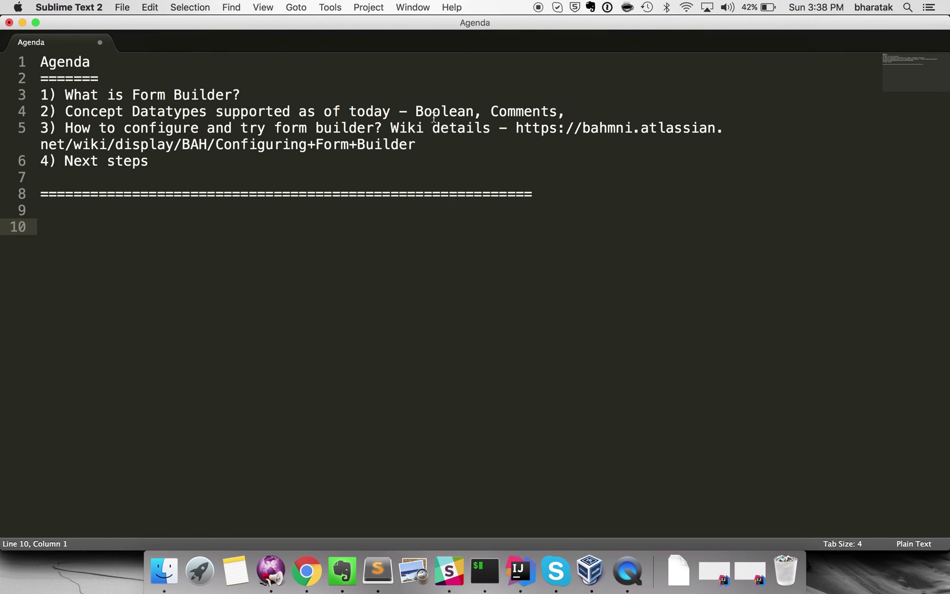
{"action": "double_click", "coordinate": [433, 116]}
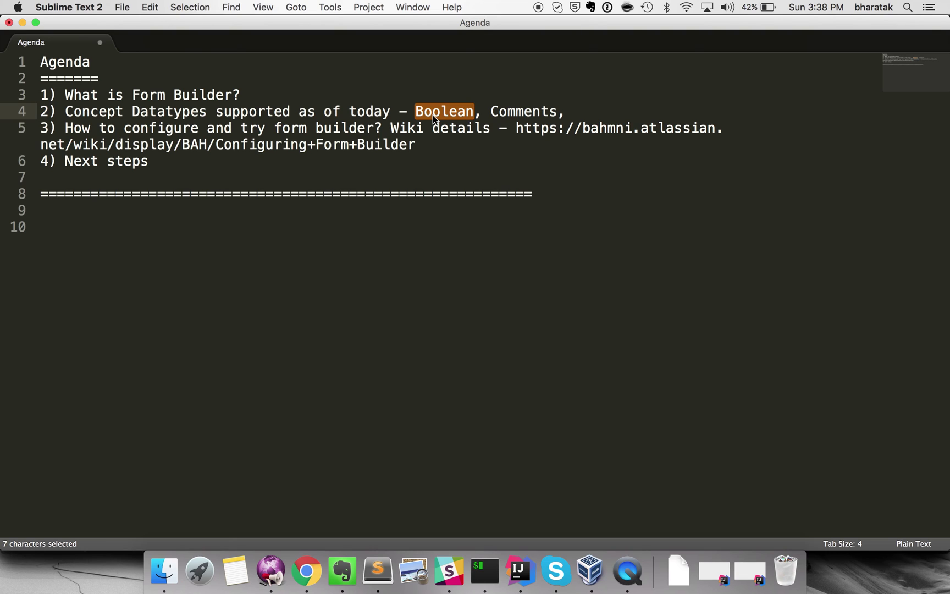
{"action": "key", "text": "super+Tab"}
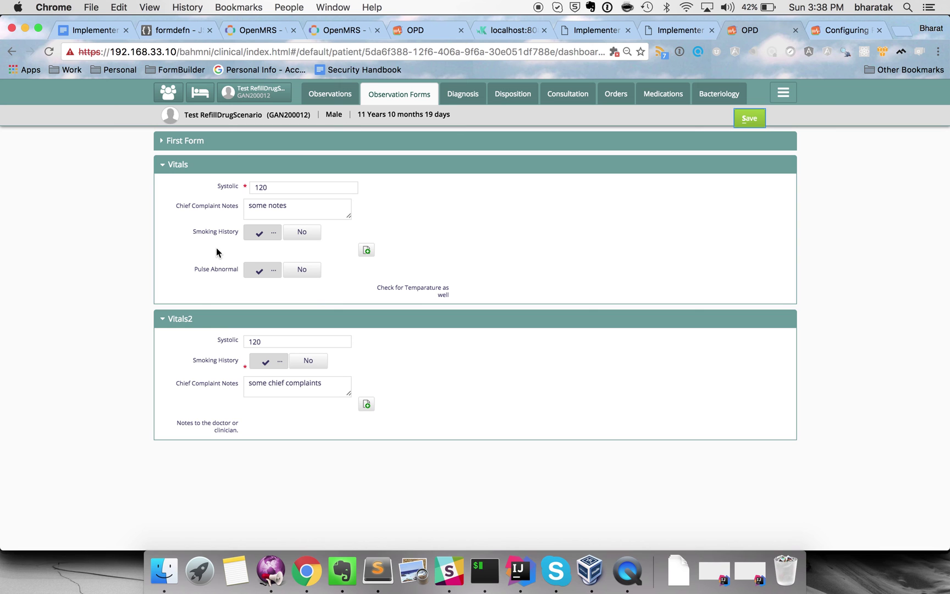
{"action": "key", "text": "super+Tab"}
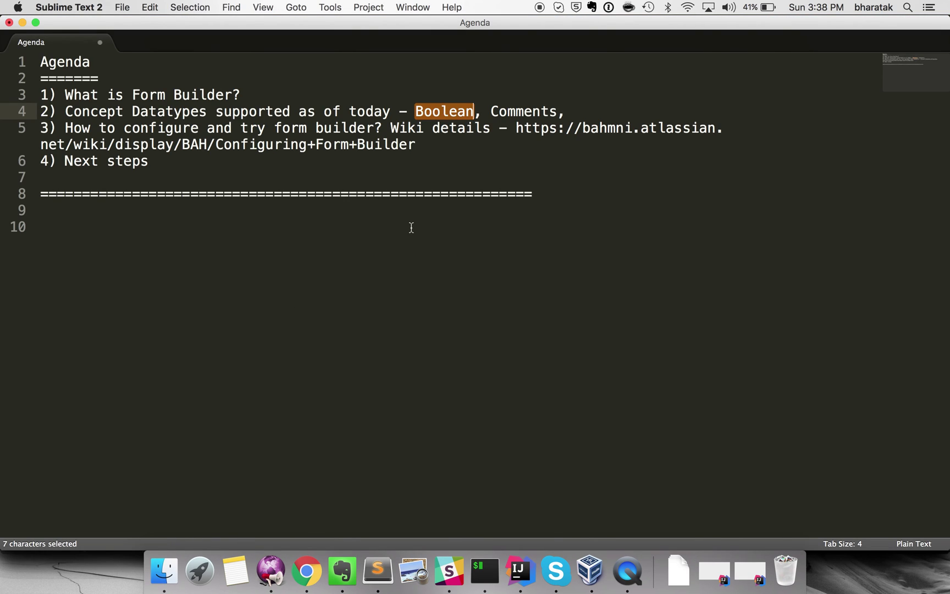
{"action": "left_click_drag", "start_coordinate": [514, 128], "coordinate": [525, 141]}
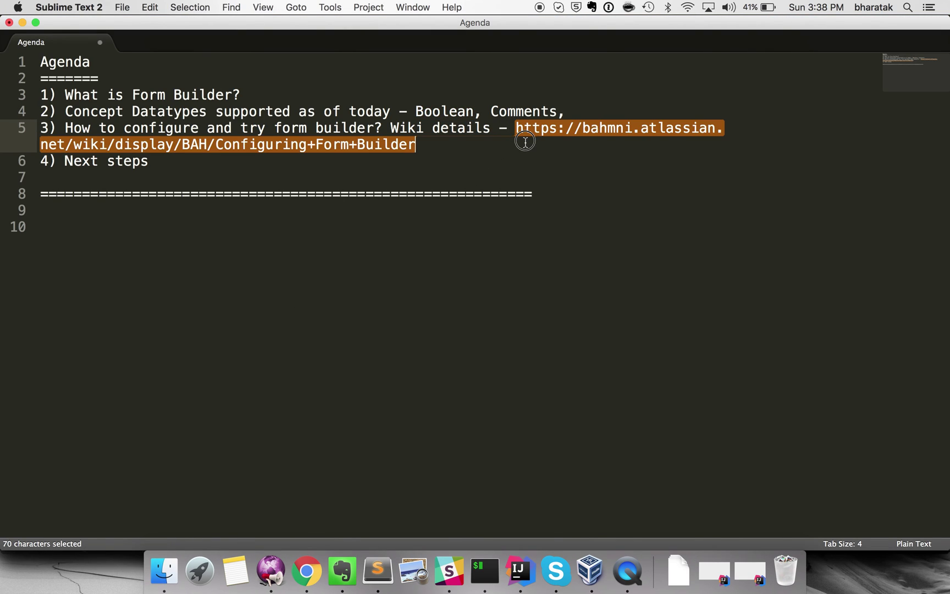